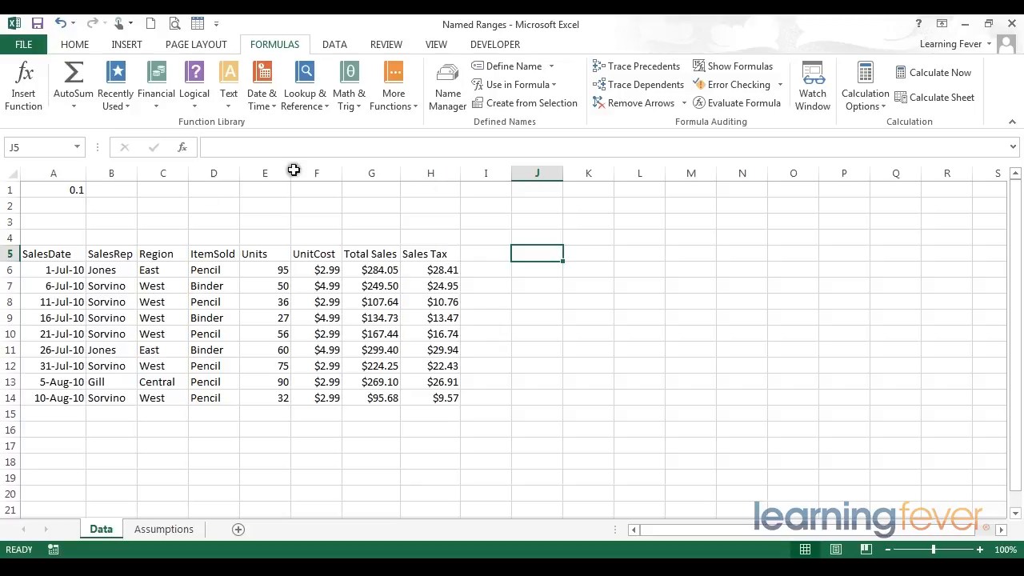
# Examine the Sales Tax formula in cell H6 and the cells its named ranges refer to.
pyautogui.click(466, 237)
pyautogui.click(442, 223)
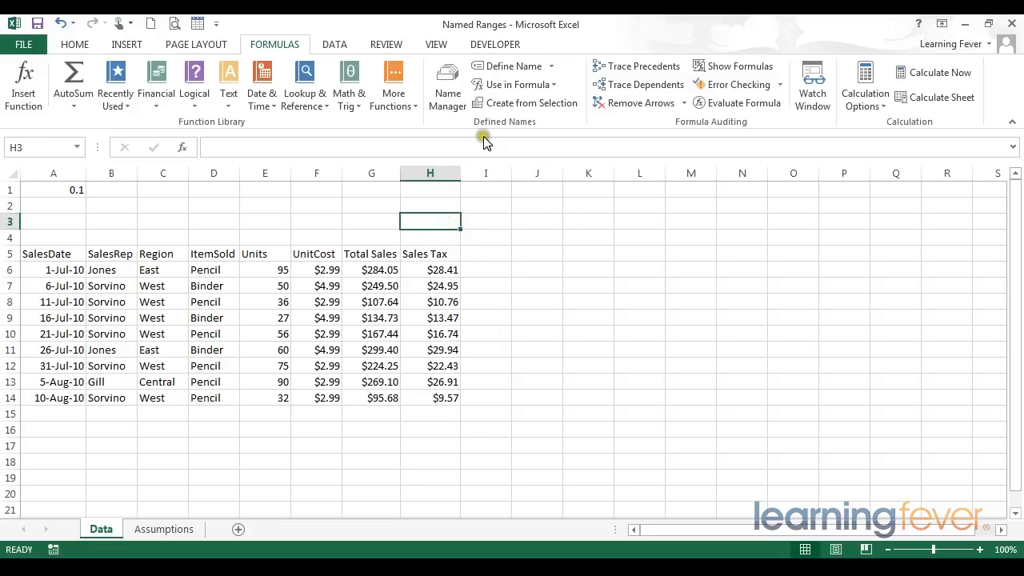
pyautogui.click(442, 270)
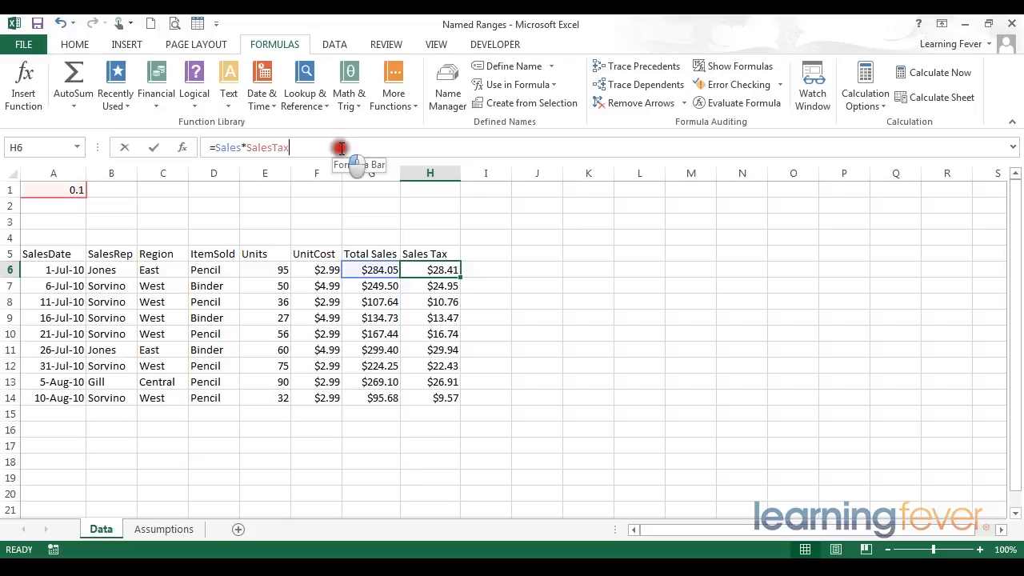
pyautogui.click(341, 148)
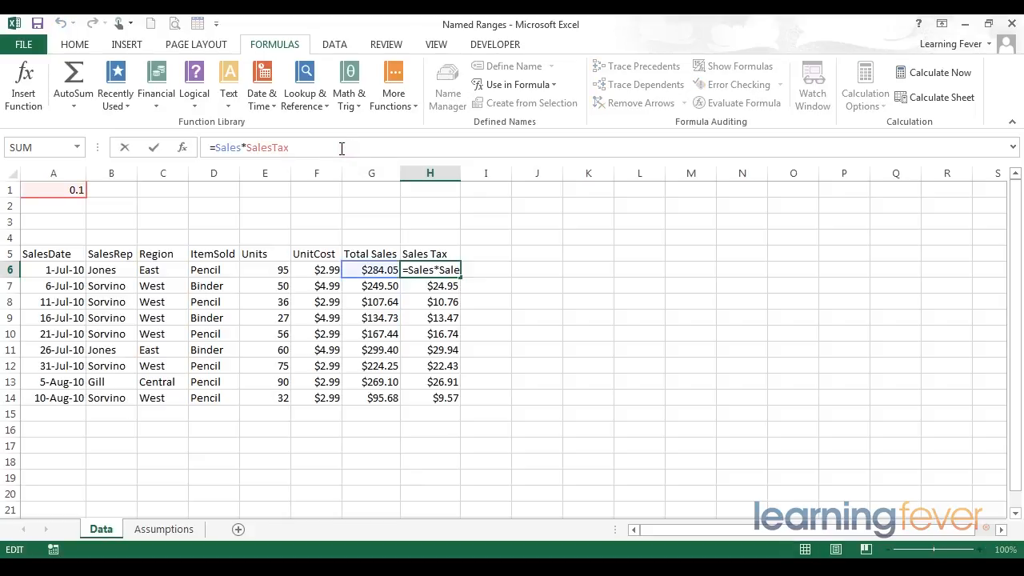
pyautogui.moveTo(213, 148); pyautogui.dragTo(295, 147)
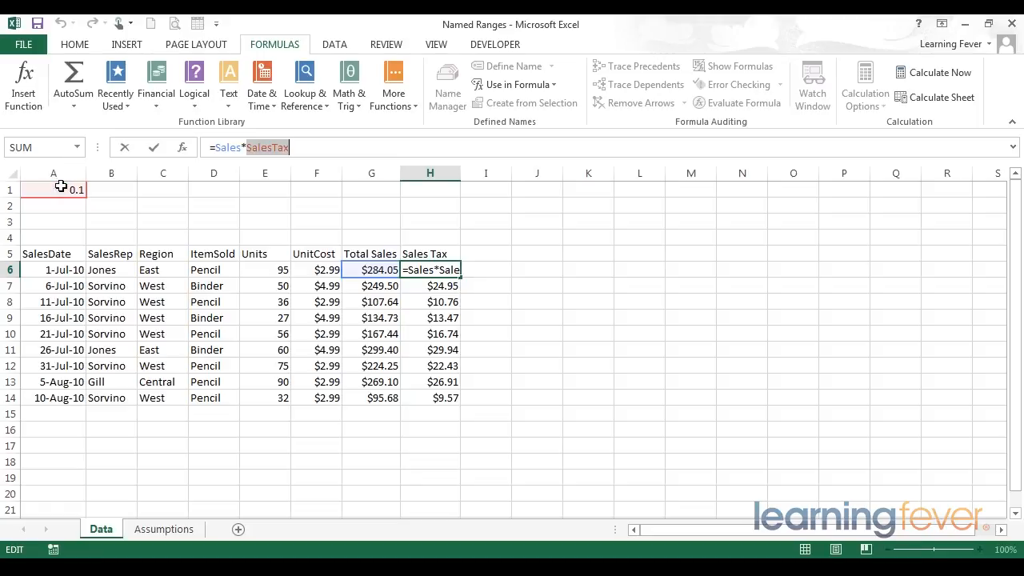
pyautogui.press('Return')
# Inspect the Sales Tax formula in cell H10 with its referenced cells highlighted.
pyautogui.press('Down')
pyautogui.press('Down')
pyautogui.press('Down')
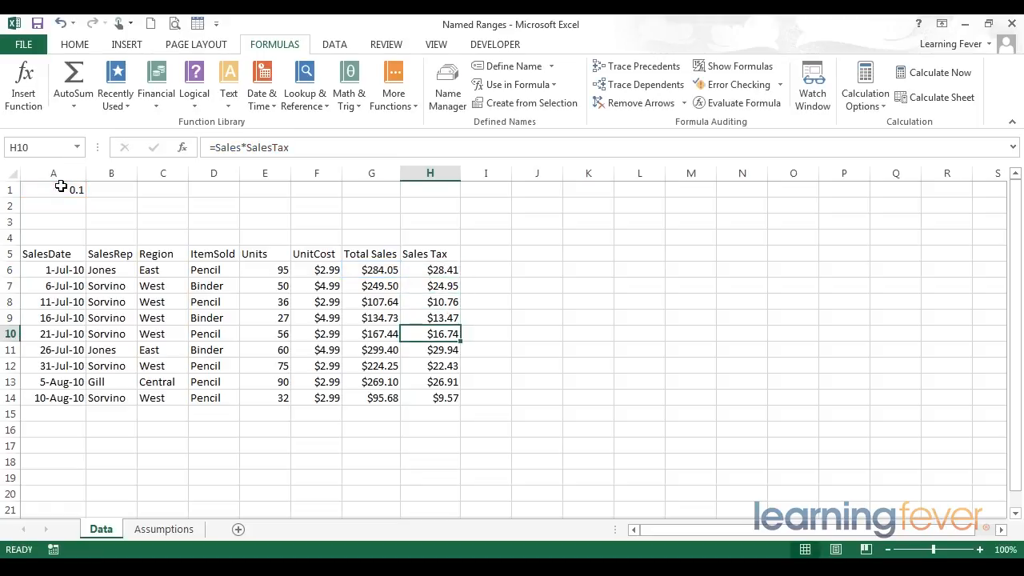
pyautogui.click(408, 149)
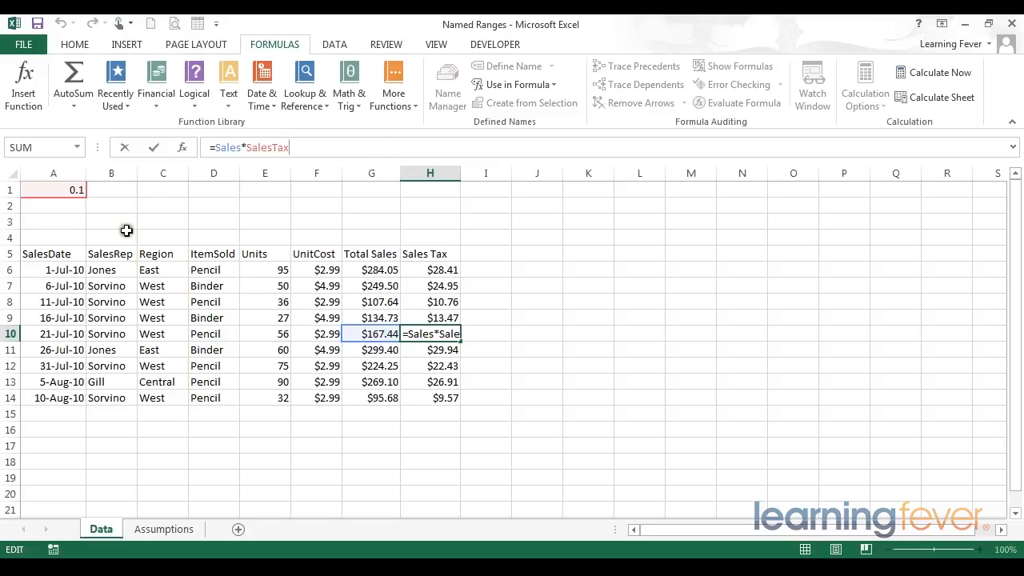
# Show the H6 formula in edit mode within the cell itself, leaving it as is.
pyautogui.click(422, 271)
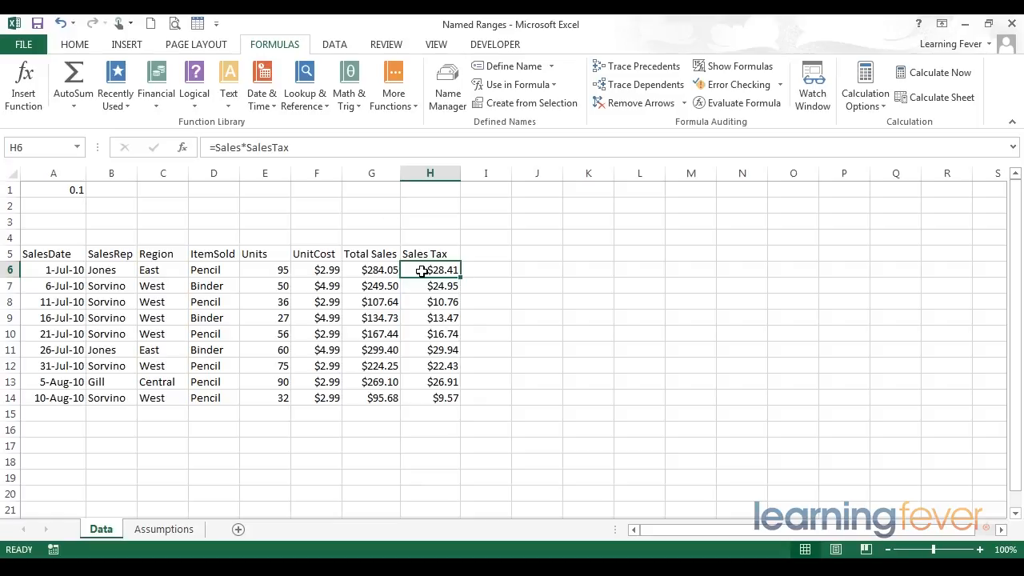
pyautogui.press('F2')
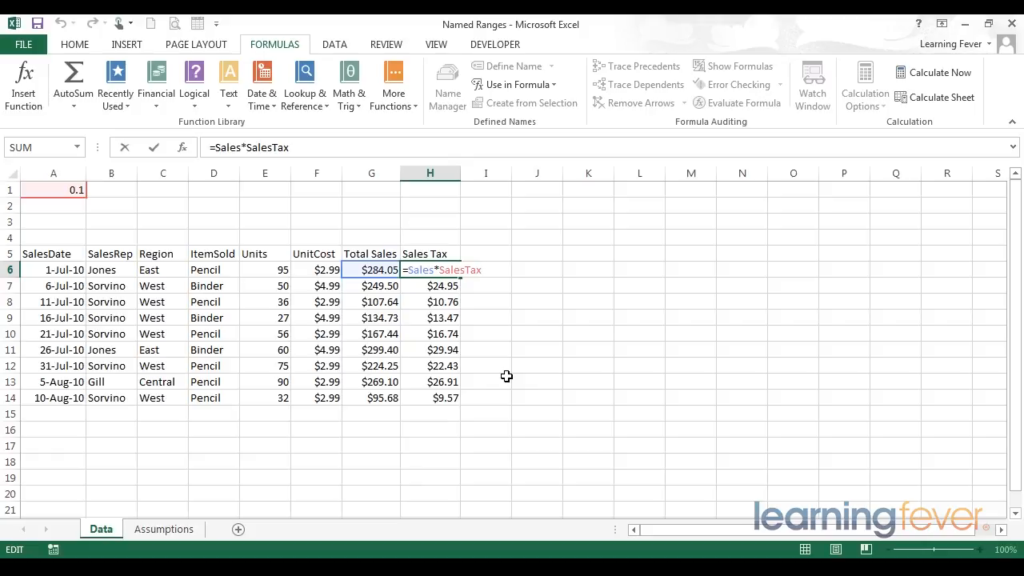
pyautogui.press('Return')
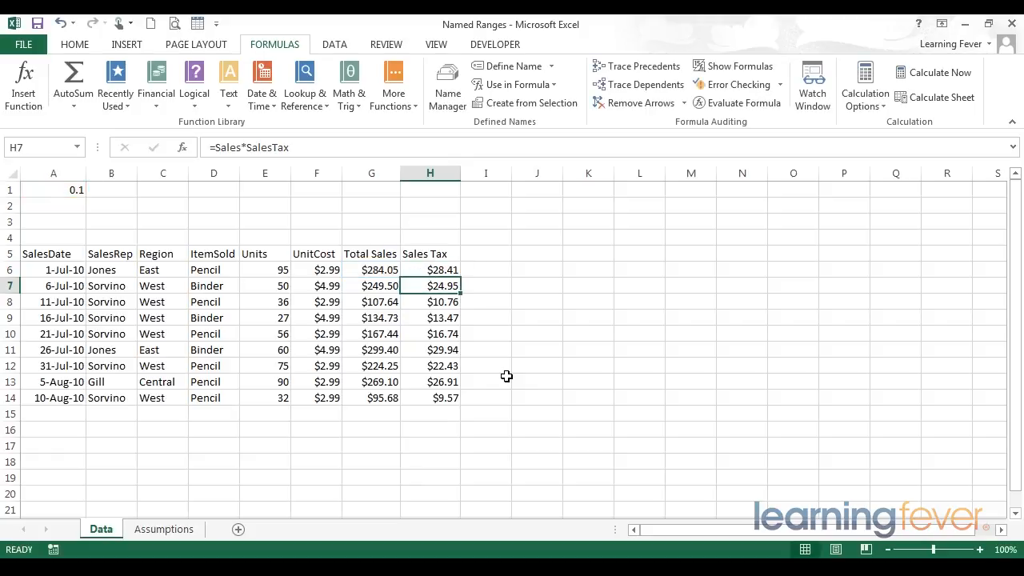
# Total the Sales Tax column in cell H15 with a SUM of H6:H14.
pyautogui.press('Down')
pyautogui.press('Down')
pyautogui.press('Down')
pyautogui.press('Down')
pyautogui.press('Down')
pyautogui.press('Down')
pyautogui.press('Down')
pyautogui.press('Down')
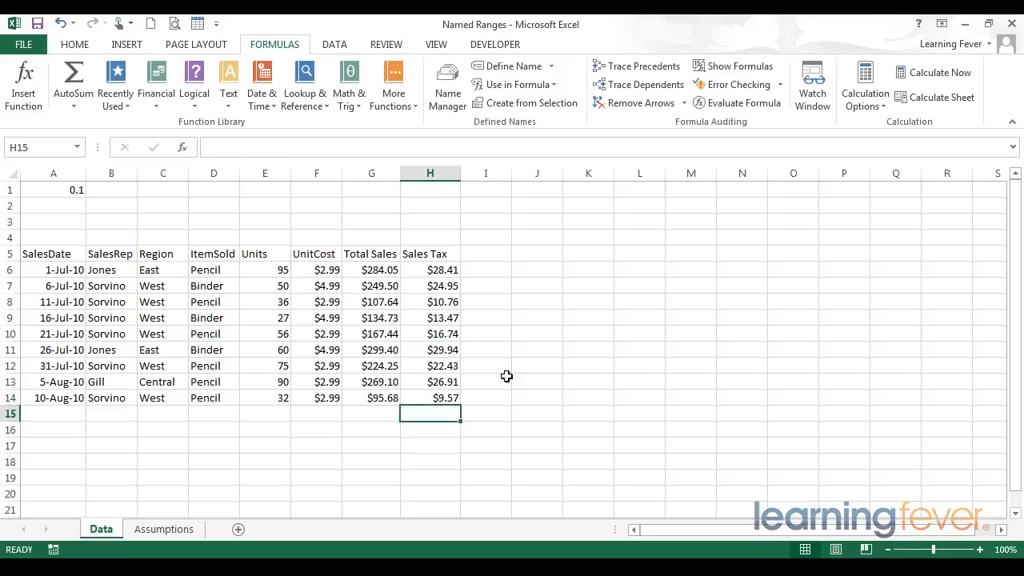
pyautogui.write('=')
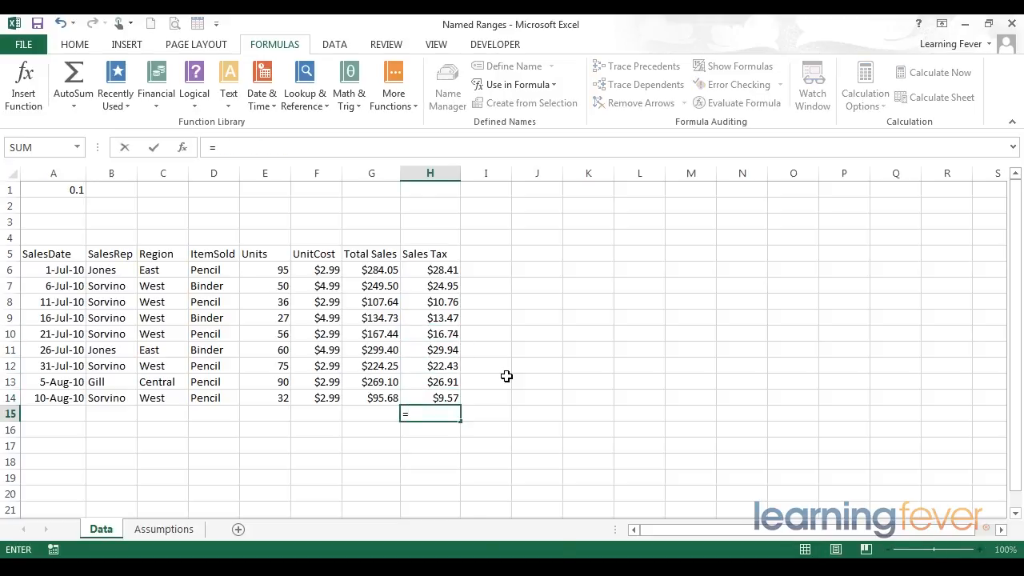
pyautogui.write('sum(')
pyautogui.press('Up')
pyautogui.hotkey('ctrl', 'shift', 'Up')
pyautogui.hotkey('shift', 'Down')
pyautogui.press('Return')
pyautogui.press('Up')
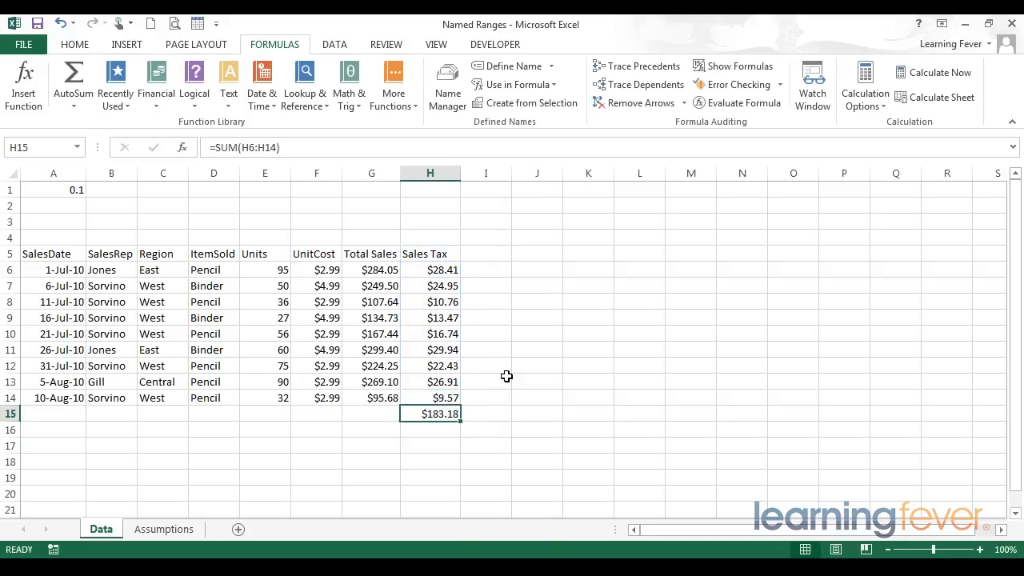
# Add the Total Sales range G6:G14 as a second argument of the SUM in H15, checking each argument's range.
pyautogui.click(269, 147)
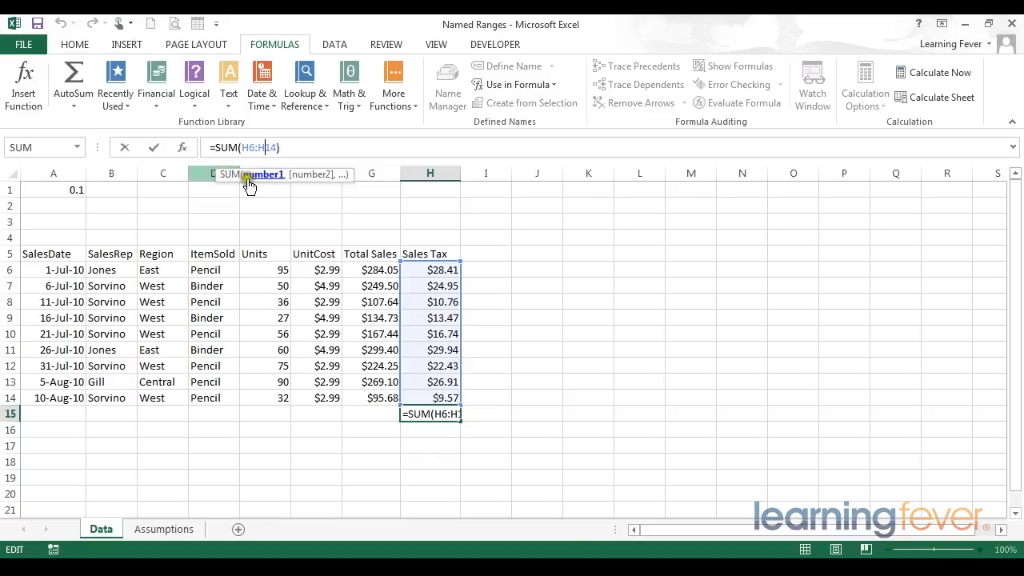
pyautogui.click(265, 177)
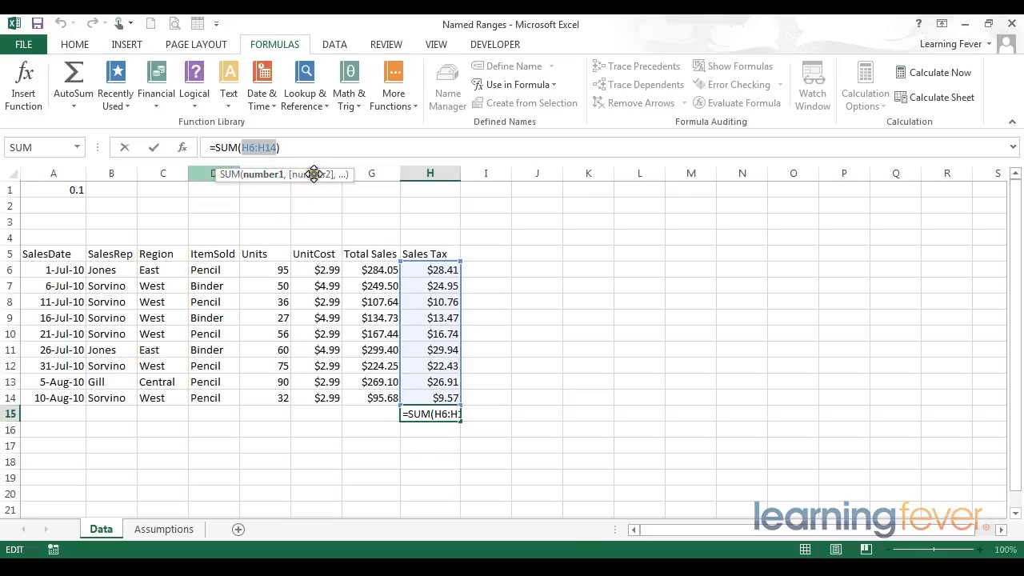
pyautogui.click(277, 147)
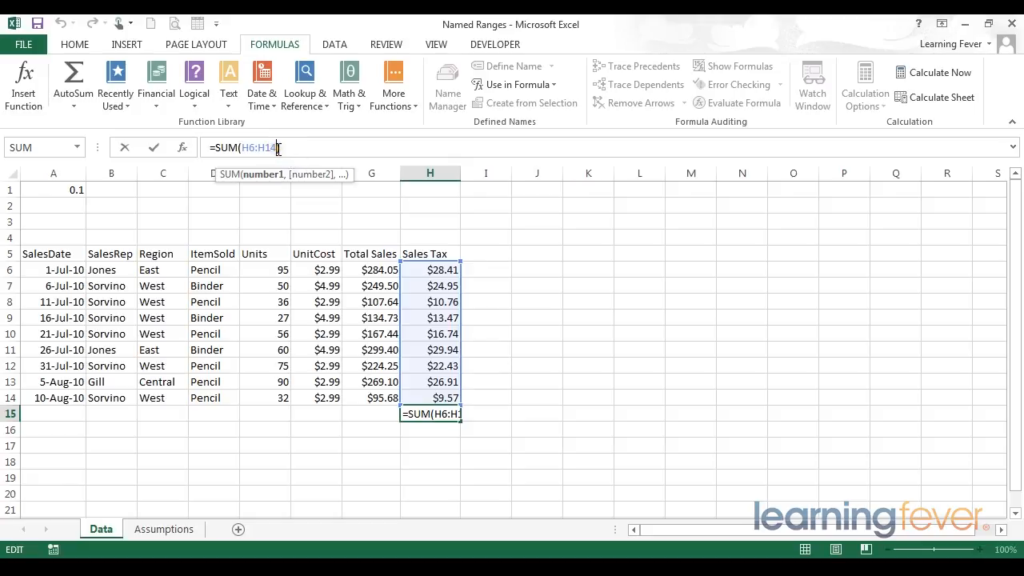
pyautogui.write(',')
pyautogui.click(373, 271)
pyautogui.moveTo(372, 272); pyautogui.dragTo(373, 396)
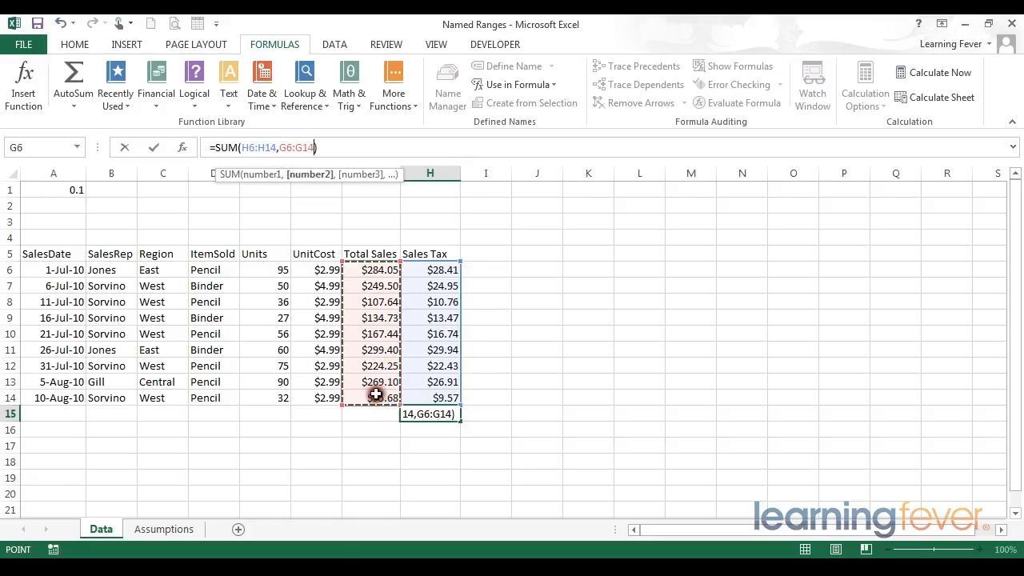
pyautogui.click(267, 175)
pyautogui.click(310, 175)
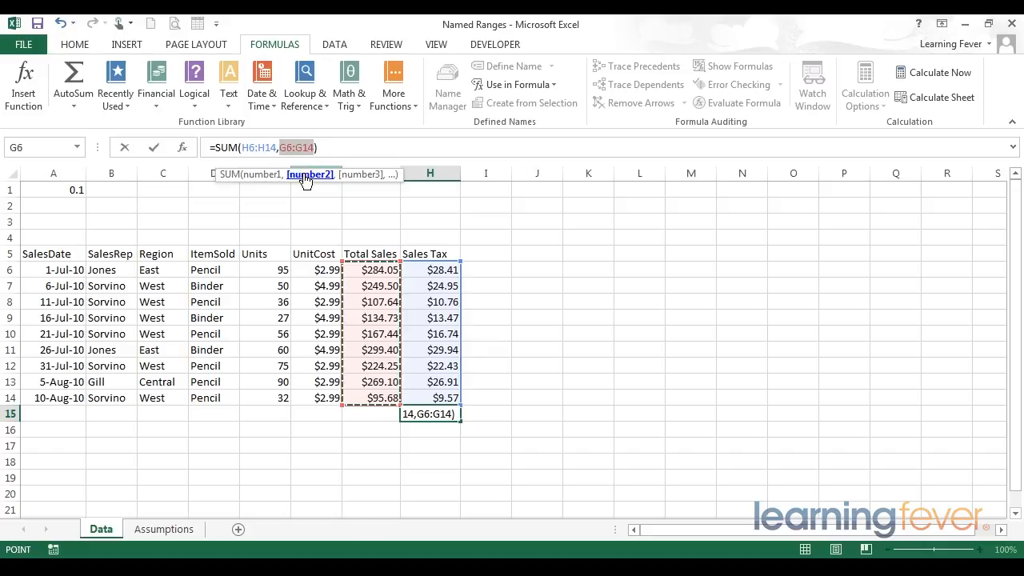
pyautogui.press('Return')
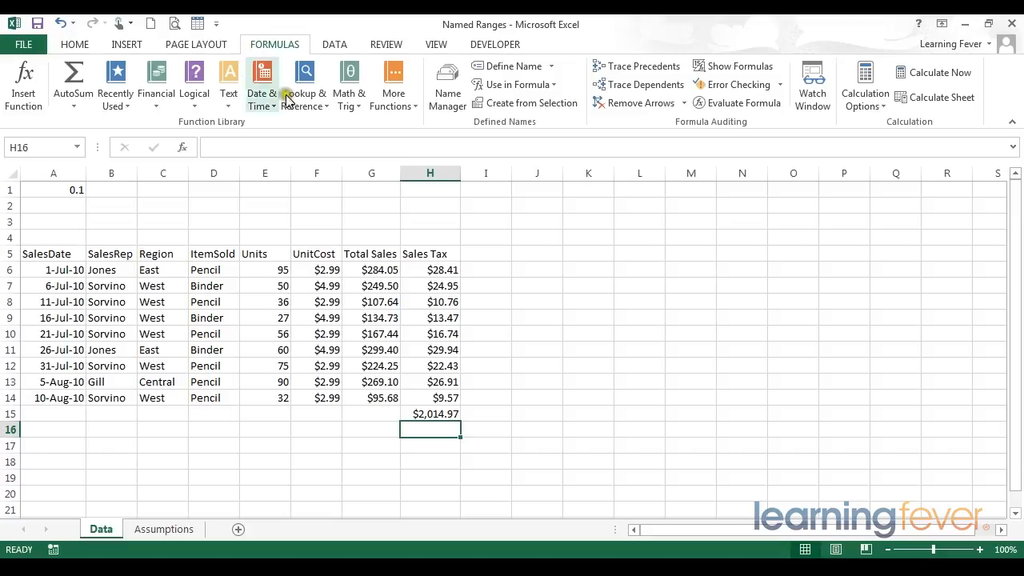
# Display formulas instead of values across the sheet and inspect the references of the Sales Tax formulas in H6 to H8.
pyautogui.click(750, 68)
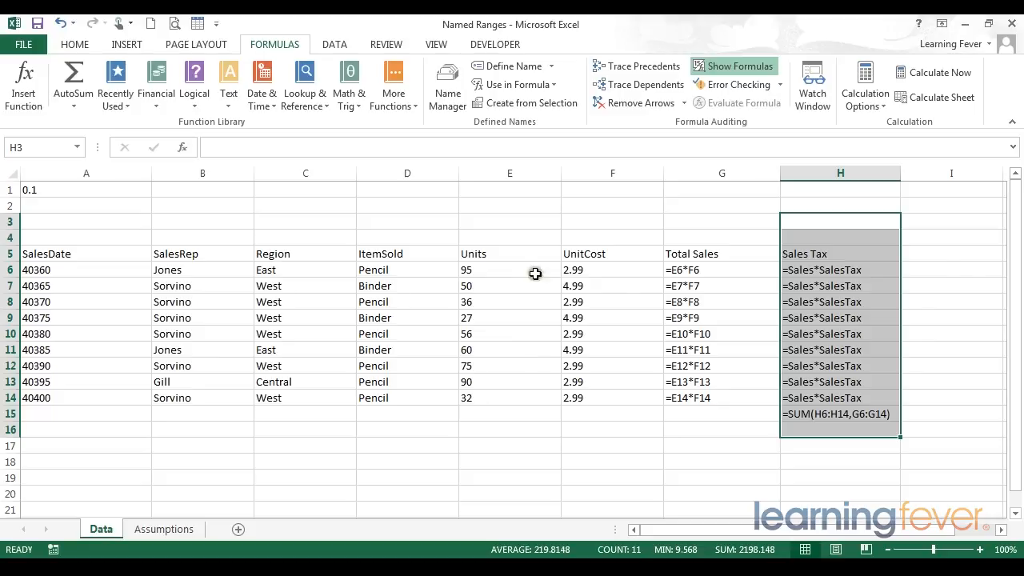
pyautogui.doubleClick(836, 271)
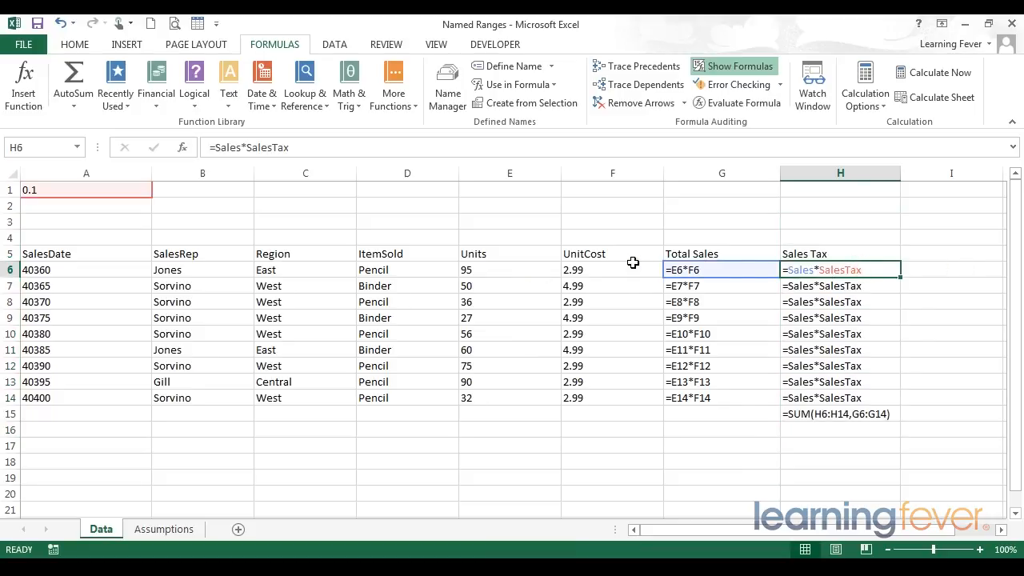
pyautogui.press('Down')
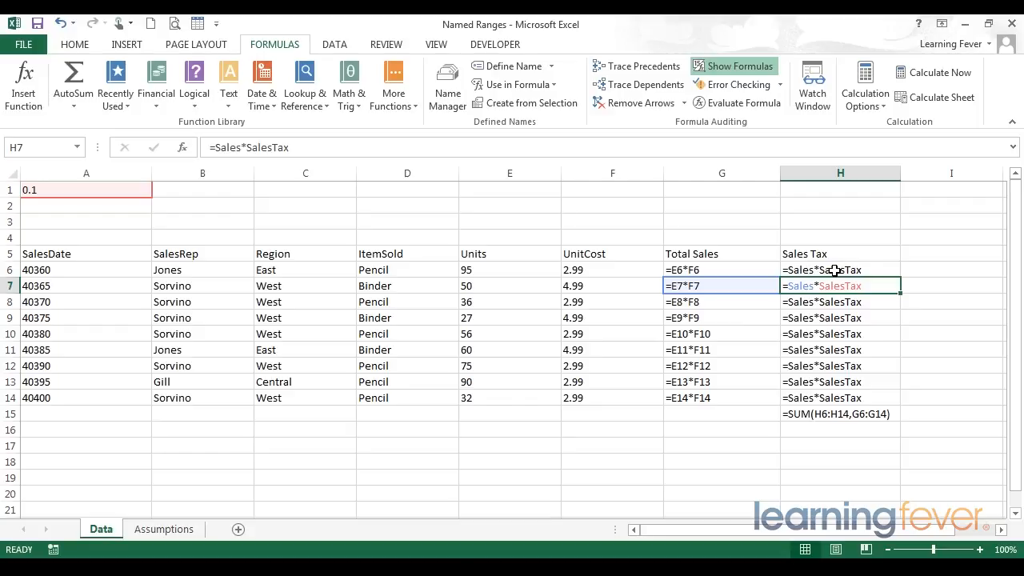
pyautogui.press('Return')
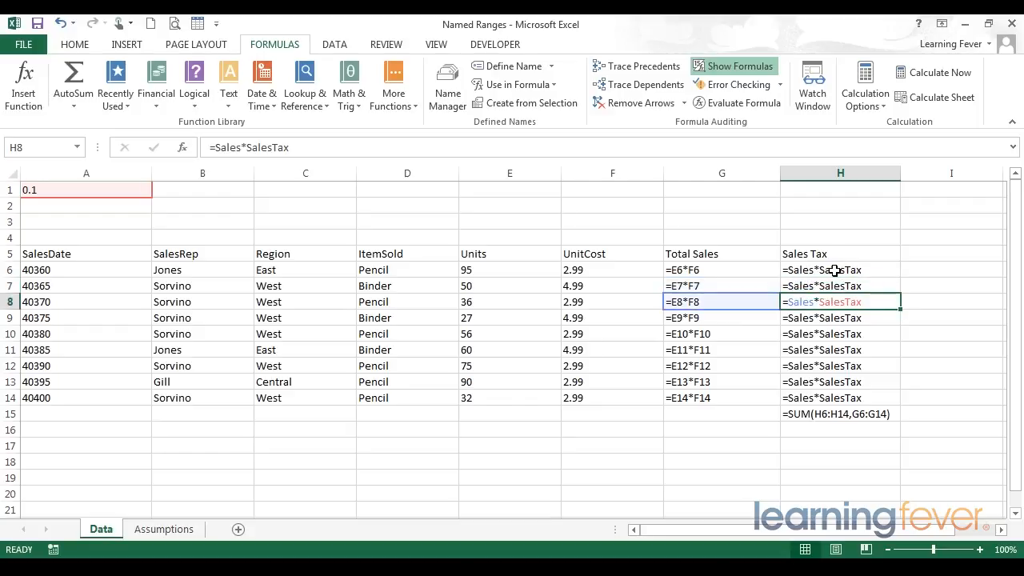
pyautogui.click(710, 221)
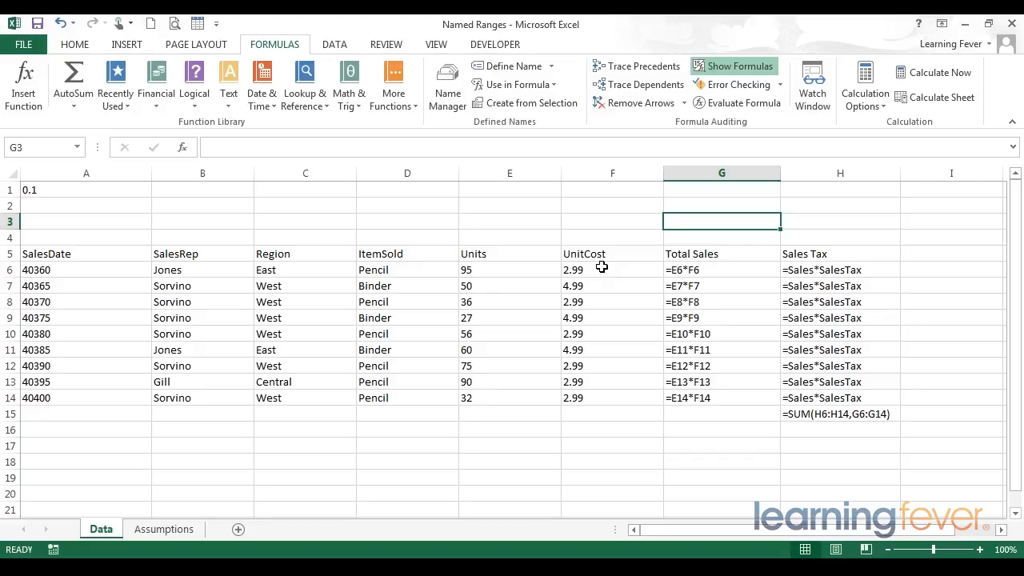
# Compare the constants with the formulas in the Total Sales and Sales Tax columns, and restore the display of values.
pyautogui.moveTo(42, 221); pyautogui.dragTo(953, 437)
pyautogui.moveTo(589, 272); pyautogui.dragTo(137, 387)
pyautogui.moveTo(722, 269); pyautogui.dragTo(841, 428)
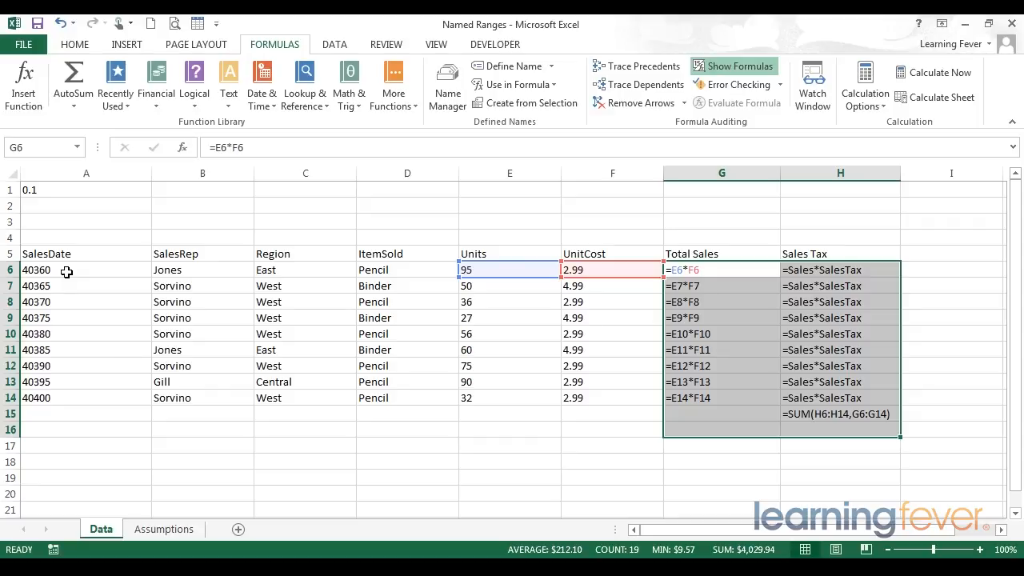
pyautogui.click(408, 221)
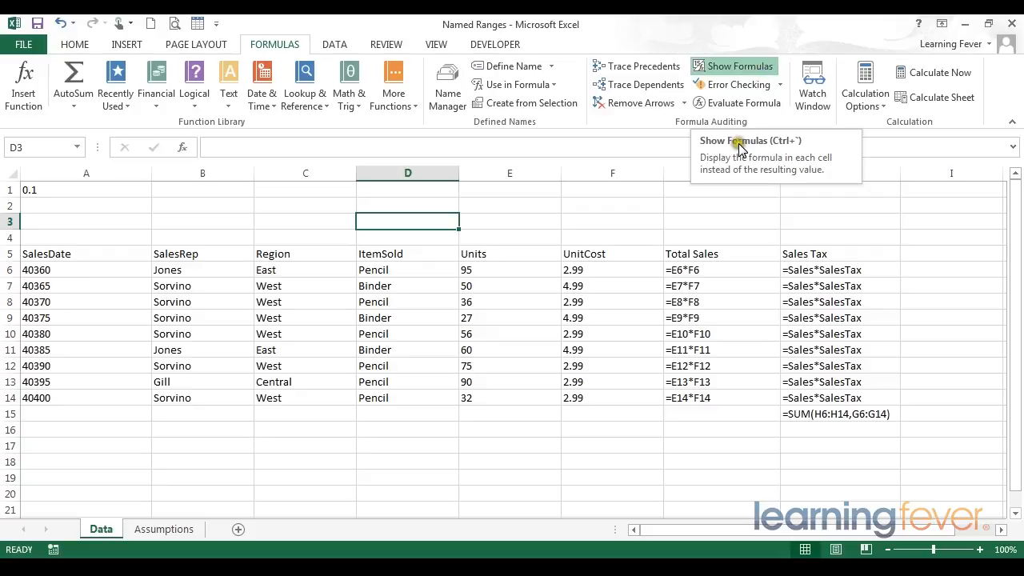
pyautogui.click(722, 72)
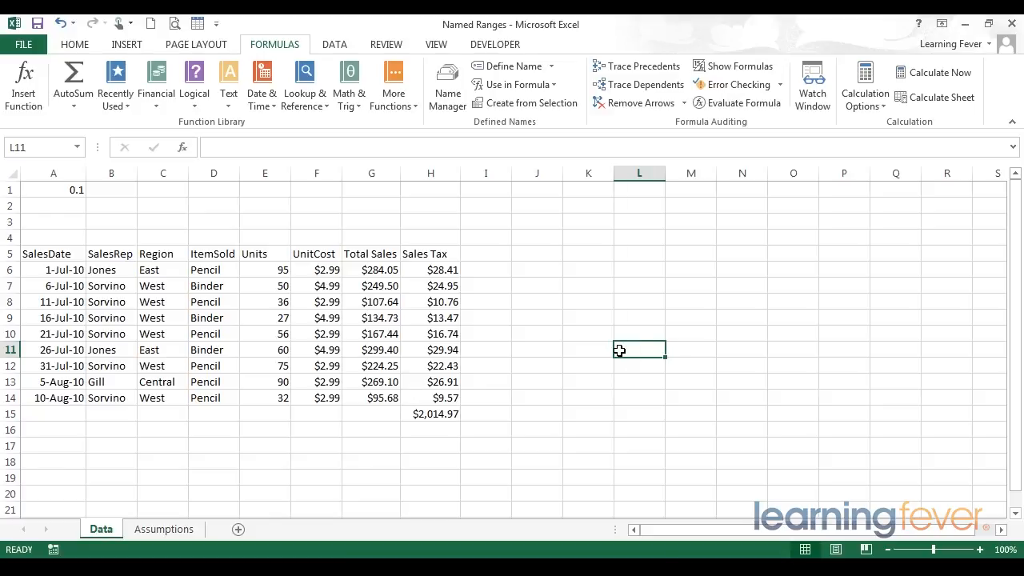
# Locate all cells holding constants on the Data sheet using Go To Special, including numbers, text, logicals and errors.
pyautogui.click(75, 46)
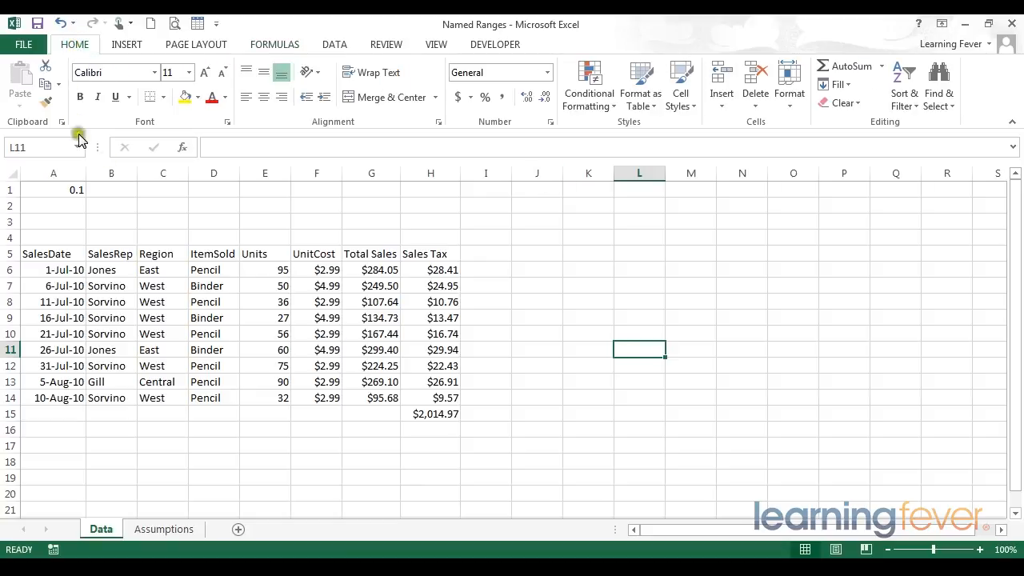
pyautogui.click(949, 101)
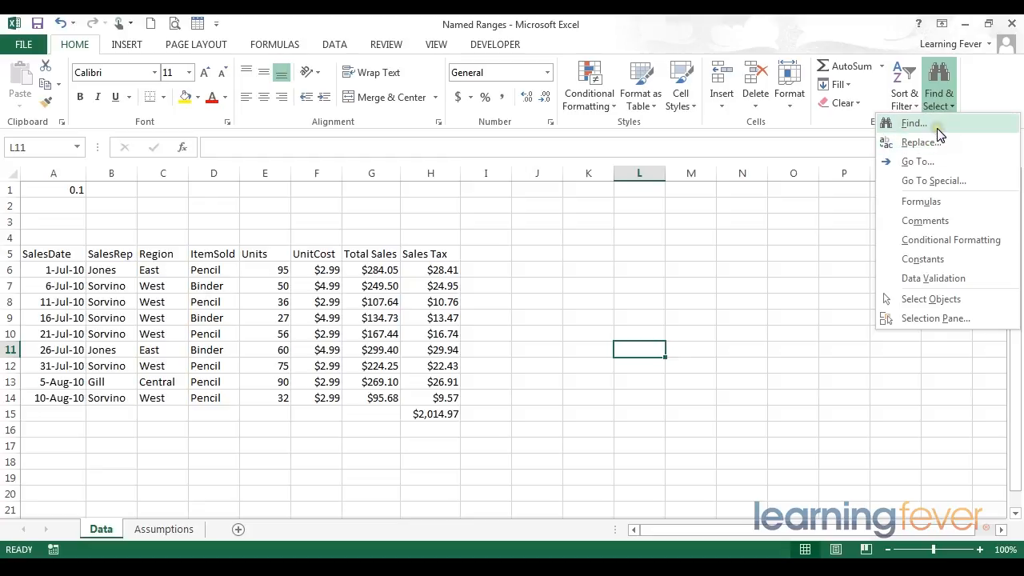
pyautogui.click(938, 180)
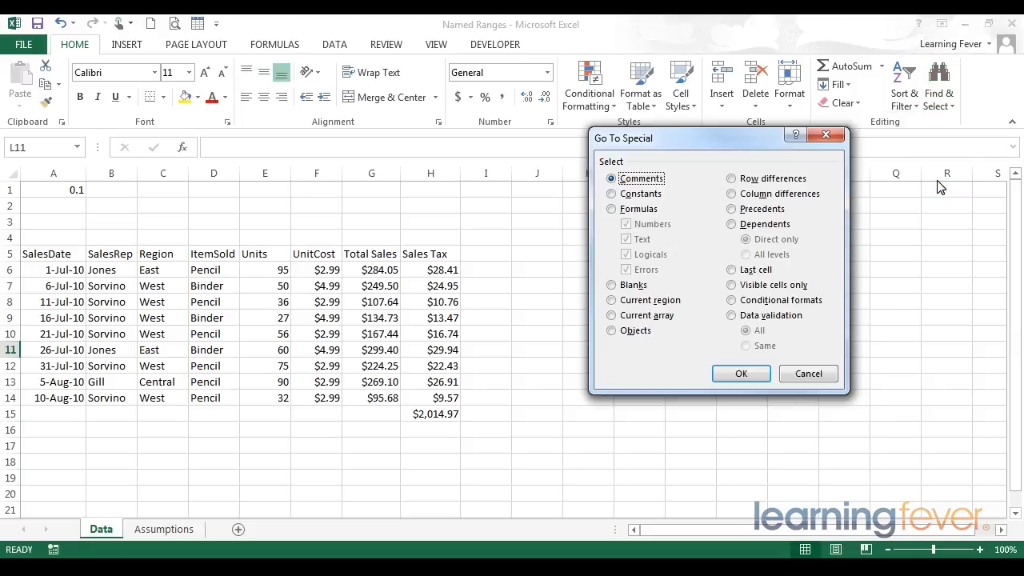
pyautogui.click(639, 180)
pyautogui.click(612, 194)
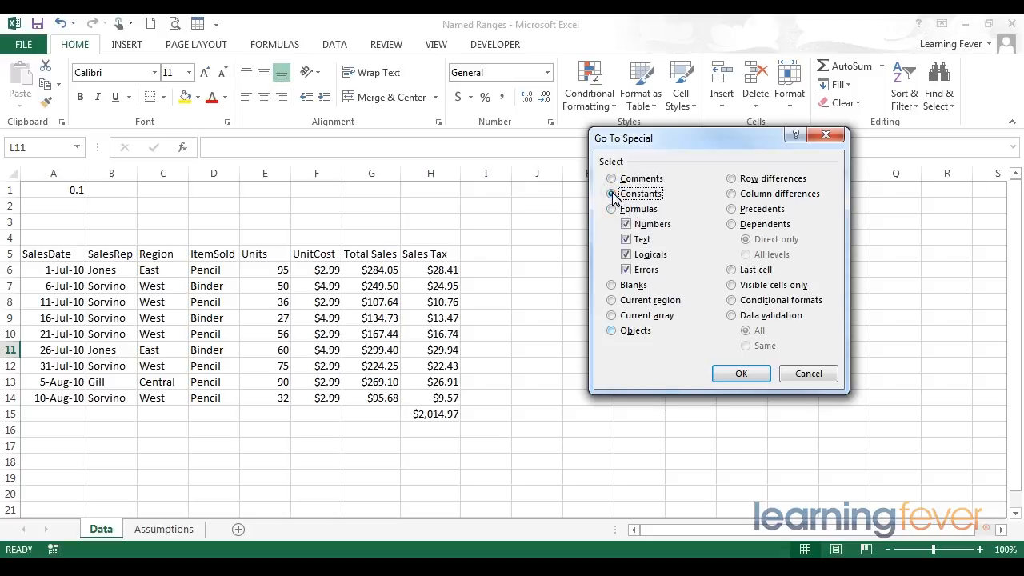
pyautogui.click(725, 374)
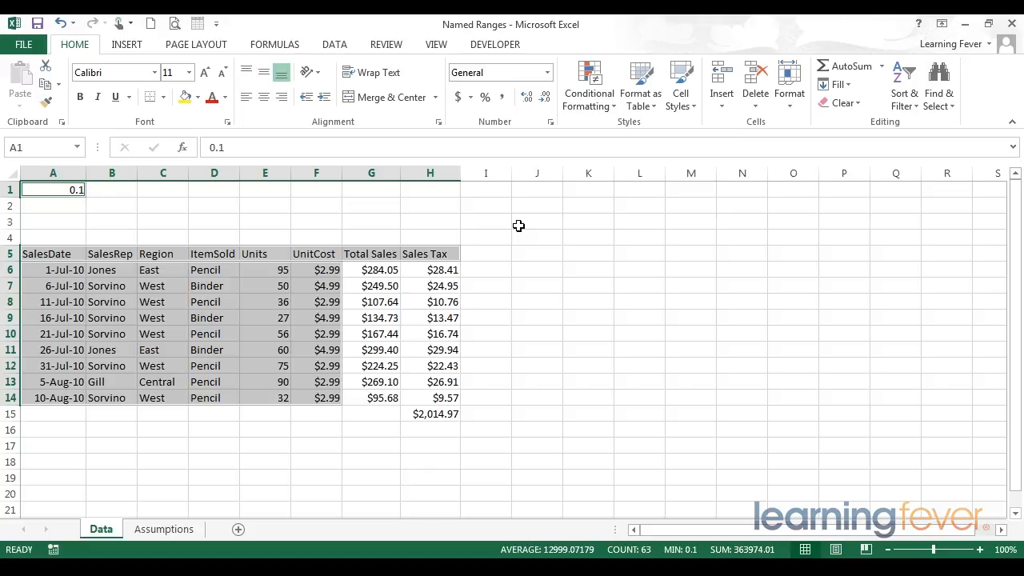
pyautogui.click(949, 101)
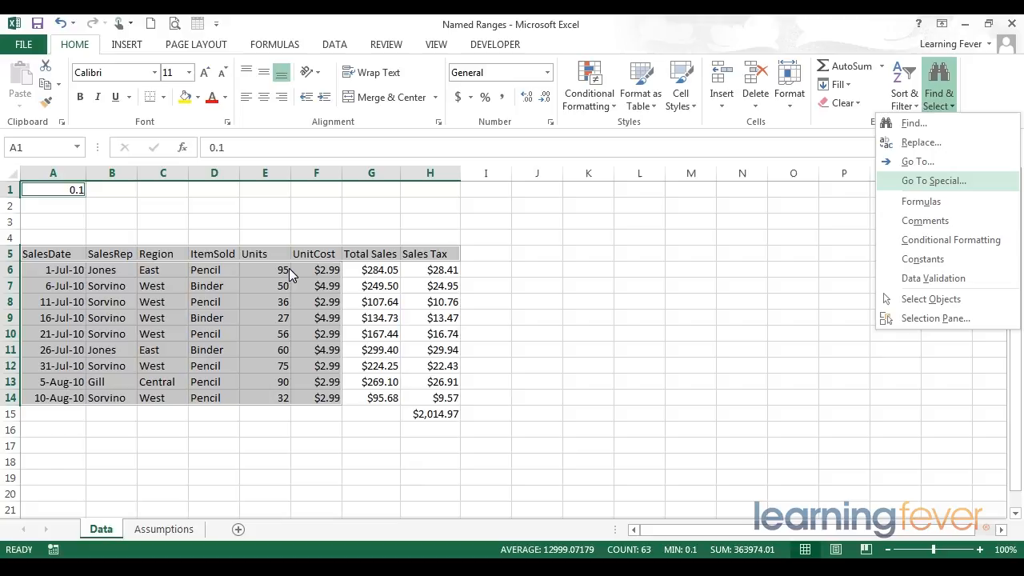
pyautogui.click(485, 236)
pyautogui.click(485, 236)
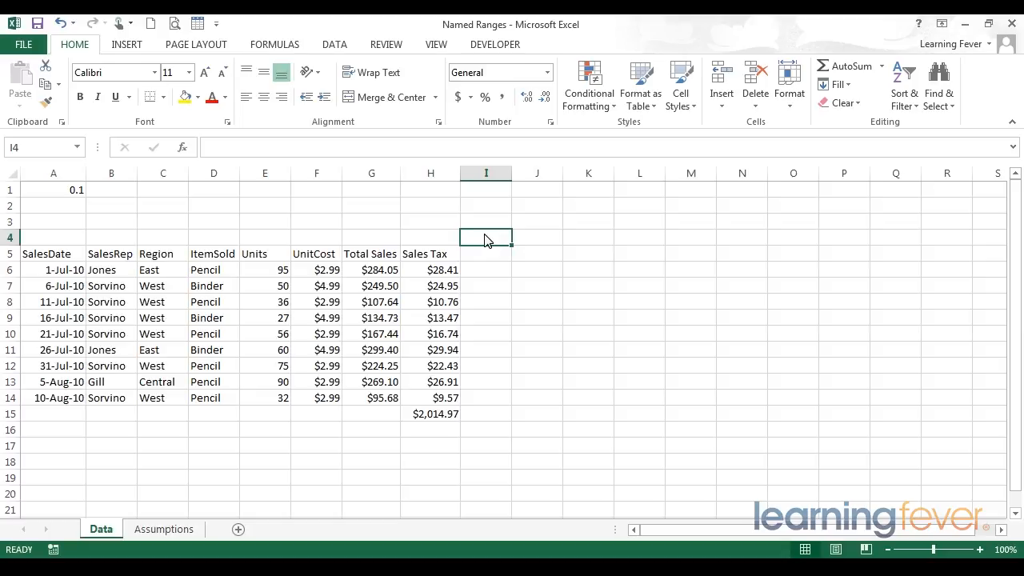
pyautogui.moveTo(352, 221); pyautogui.dragTo(433, 446)
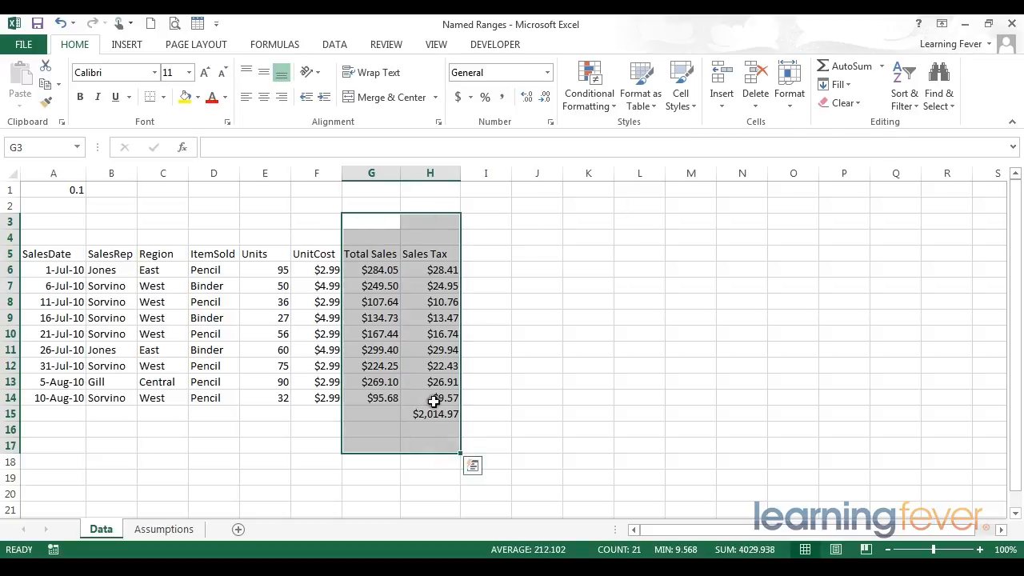
pyautogui.click(524, 221)
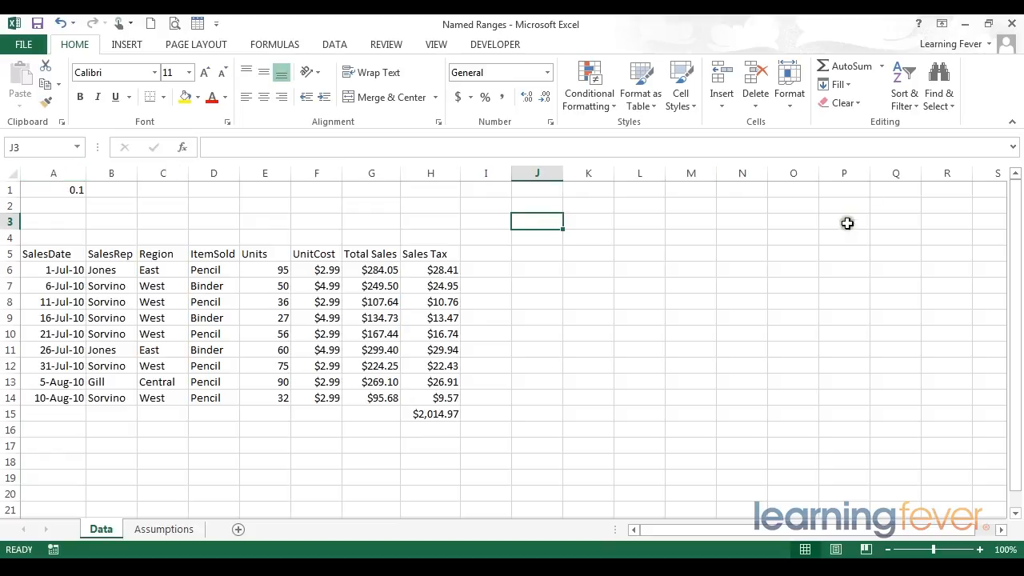
# Locate all cells holding formulas on the Data sheet using Go To Special, including numbers, text, logicals and errors.
pyautogui.click(941, 98)
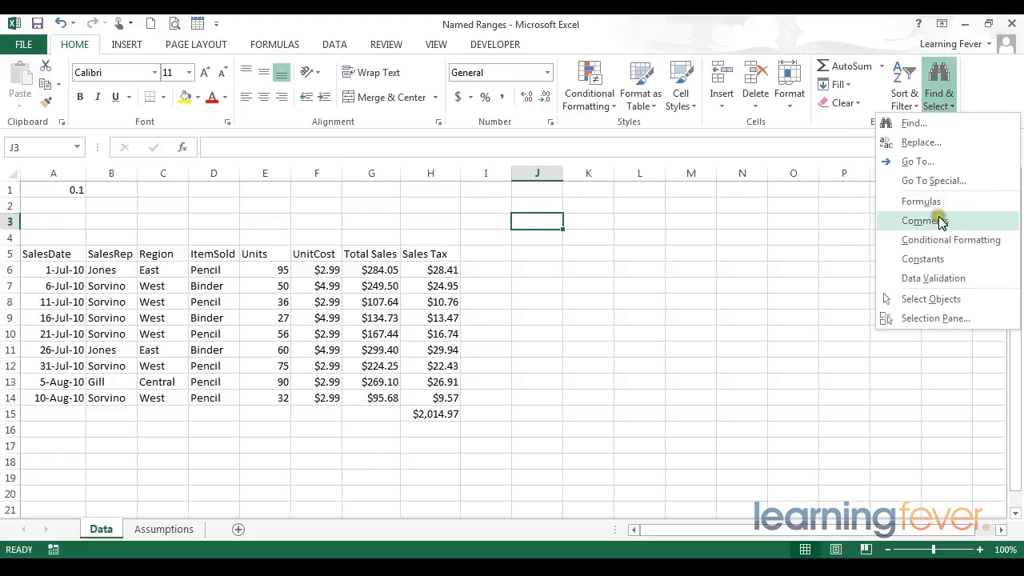
pyautogui.click(941, 182)
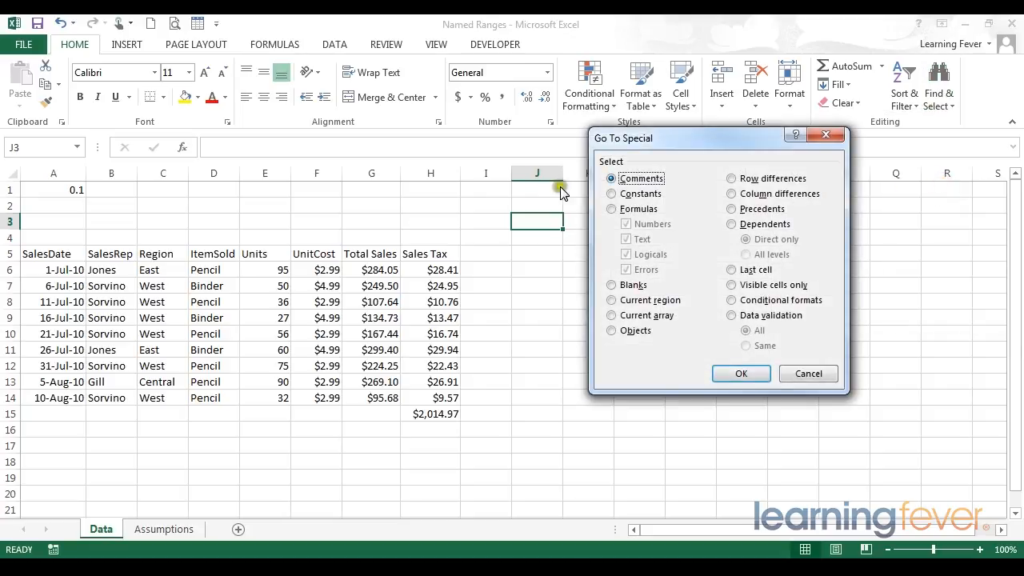
pyautogui.click(613, 210)
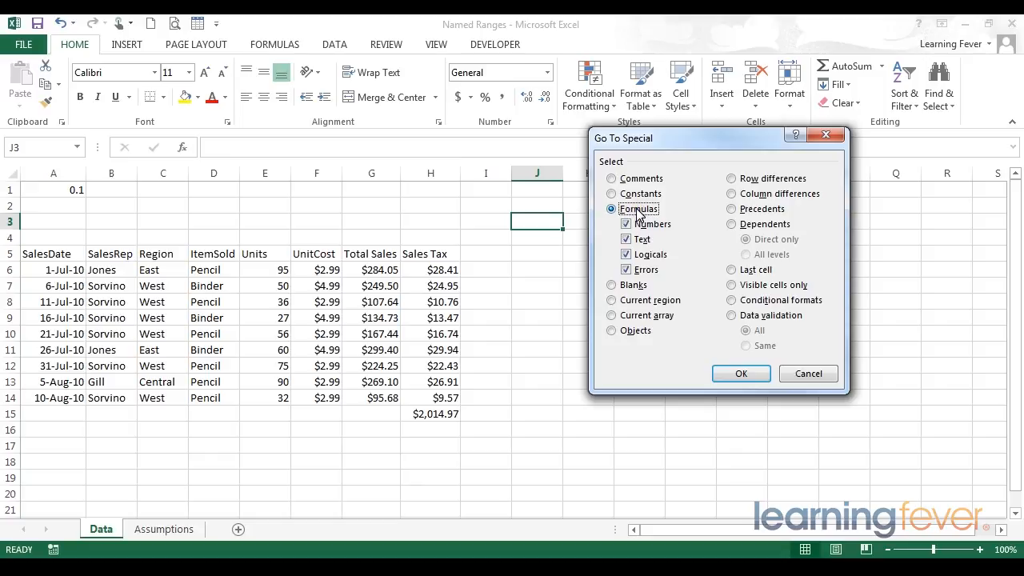
pyautogui.click(724, 373)
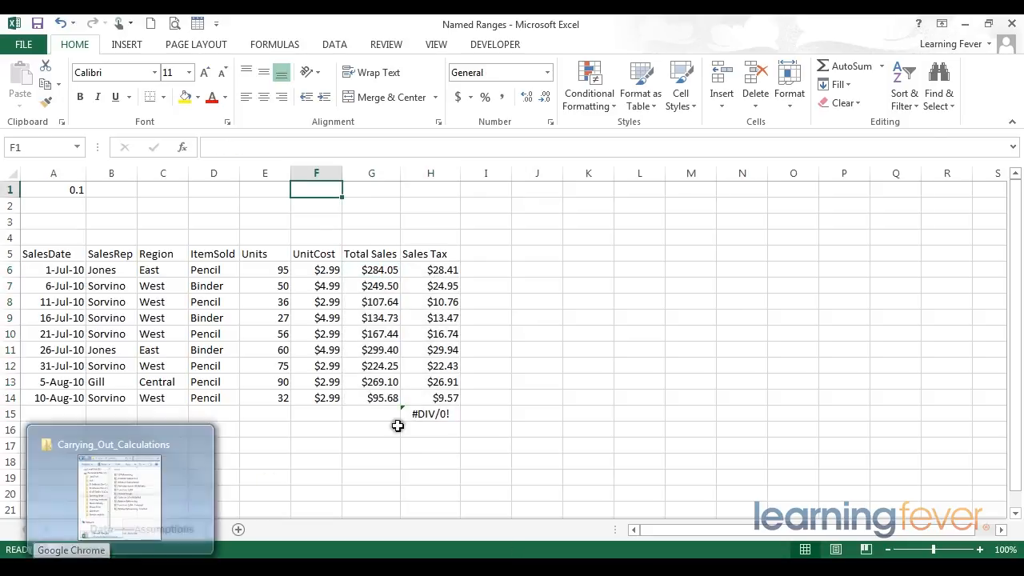
# Locate only the formulas that return errors using Go To Special, excluding numbers, text and logicals, and clear the resulting selection.
pyautogui.click(940, 94)
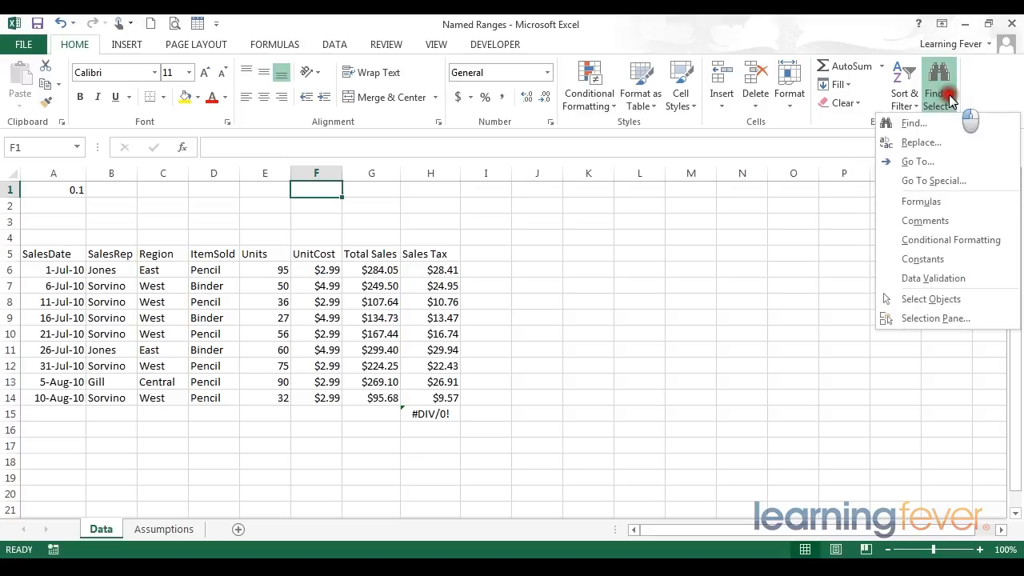
pyautogui.click(948, 181)
pyautogui.click(613, 210)
pyautogui.click(626, 224)
pyautogui.click(626, 239)
pyautogui.click(626, 254)
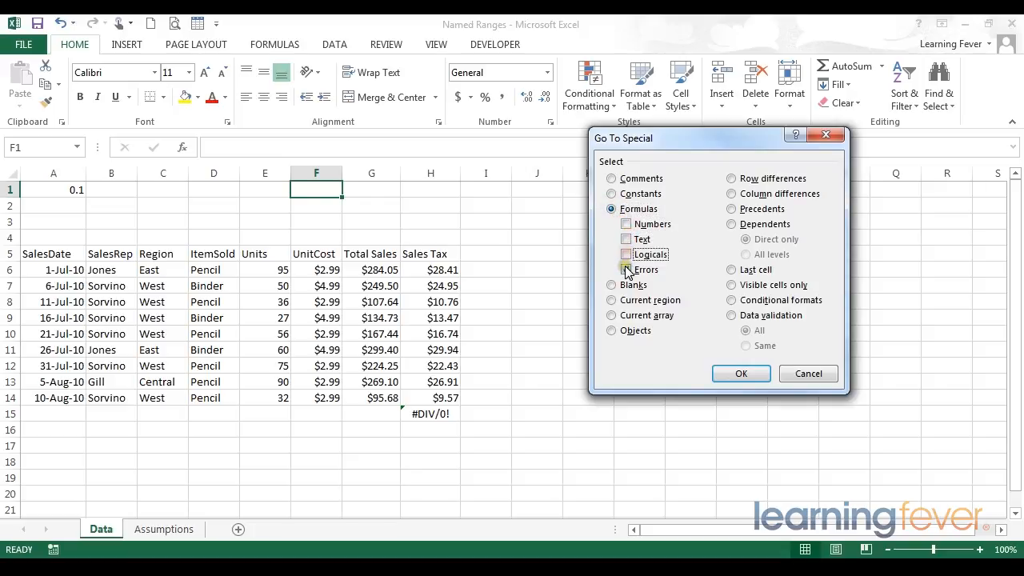
pyautogui.click(626, 270)
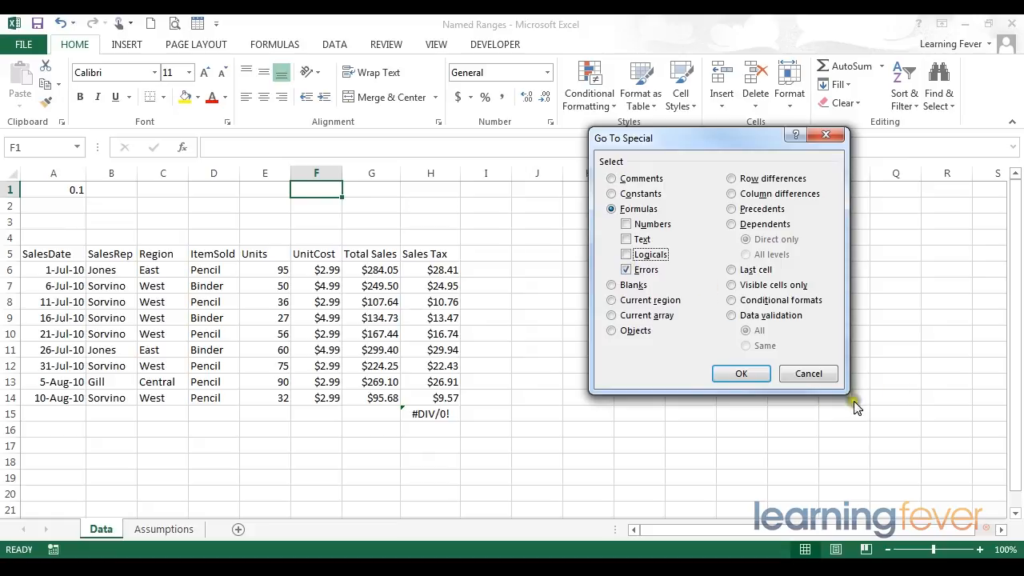
pyautogui.click(738, 374)
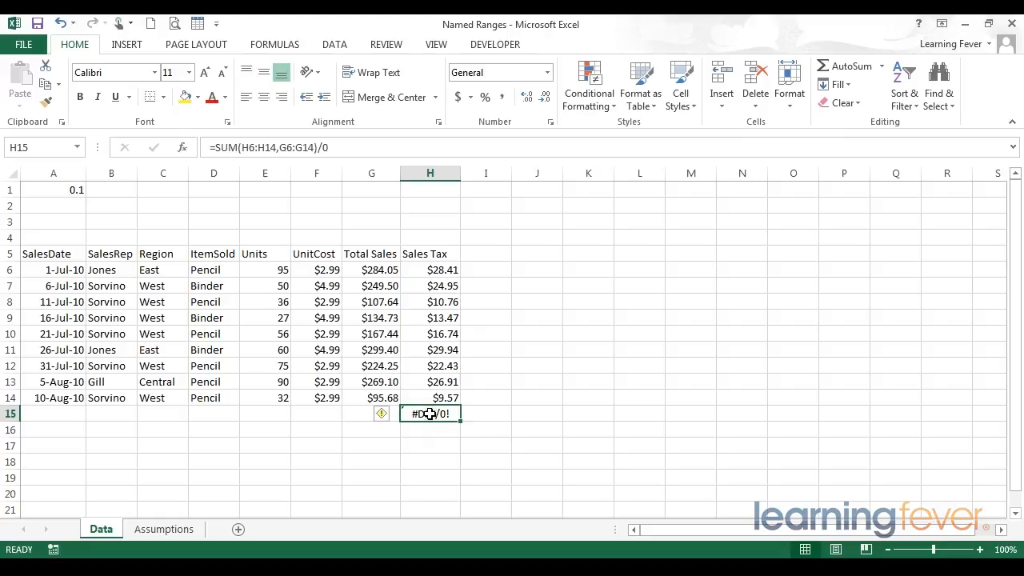
pyautogui.click(540, 369)
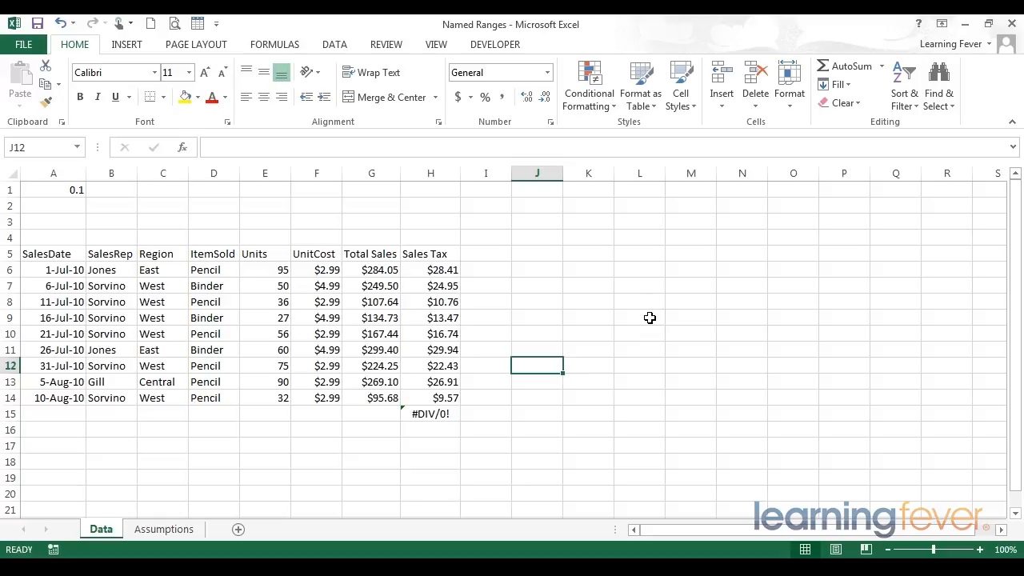
# Examine the formulas in the Total Sales and Sales Tax columns, tracing the named ranges used in H6 to their cells.
pyautogui.click(277, 44)
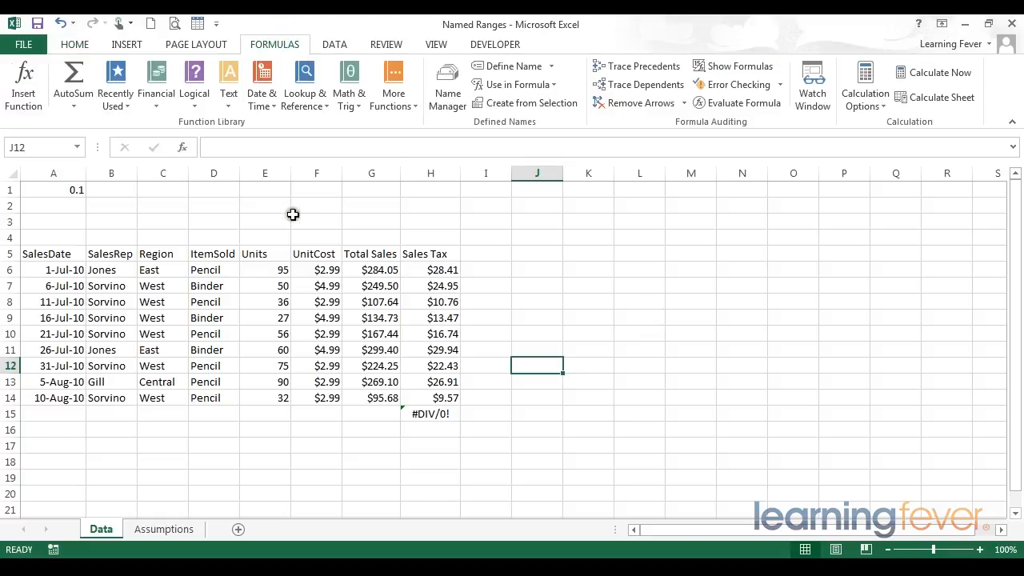
pyautogui.click(375, 254)
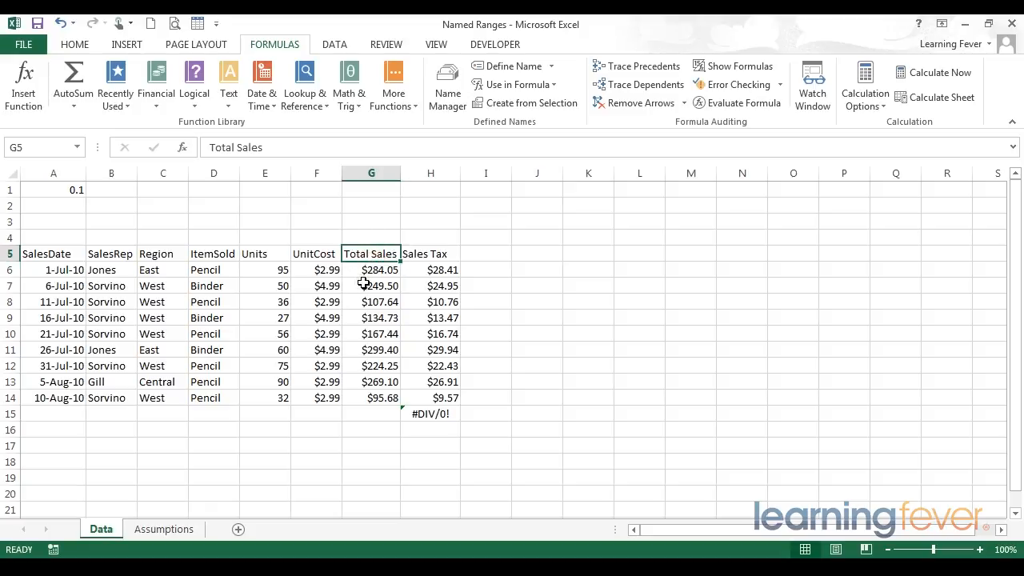
pyautogui.click(364, 284)
pyautogui.click(420, 272)
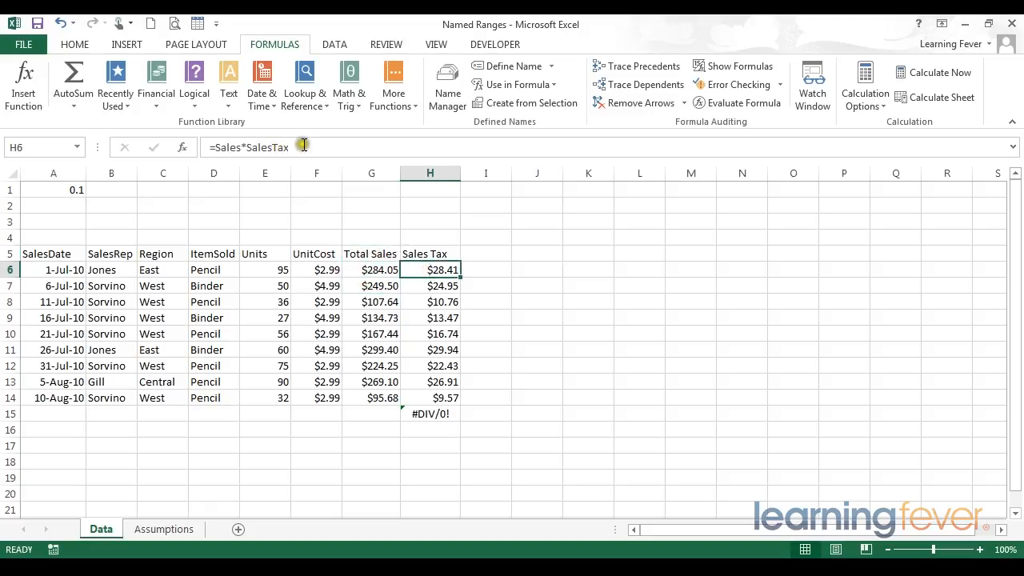
pyautogui.click(304, 146)
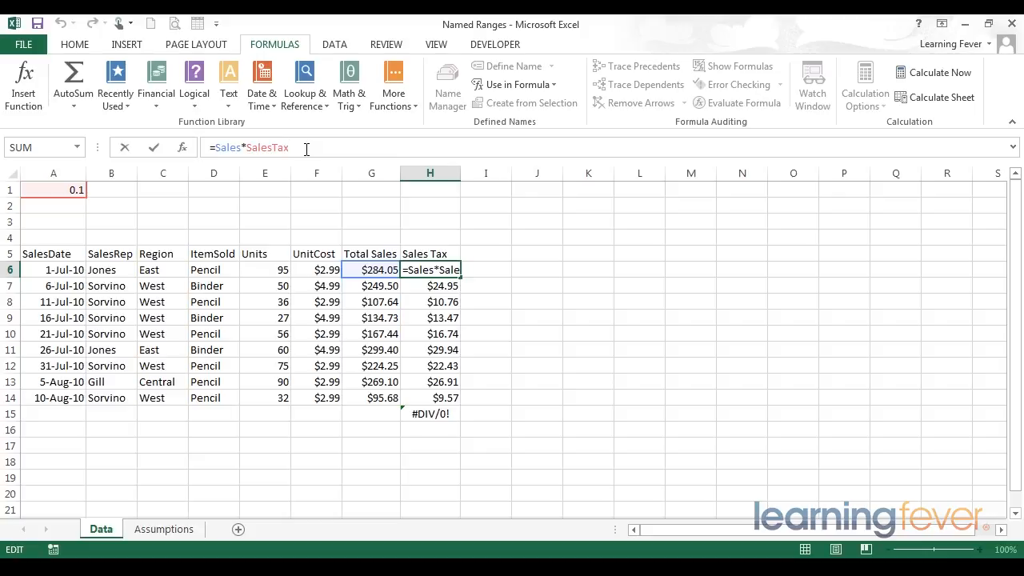
pyautogui.press('Return')
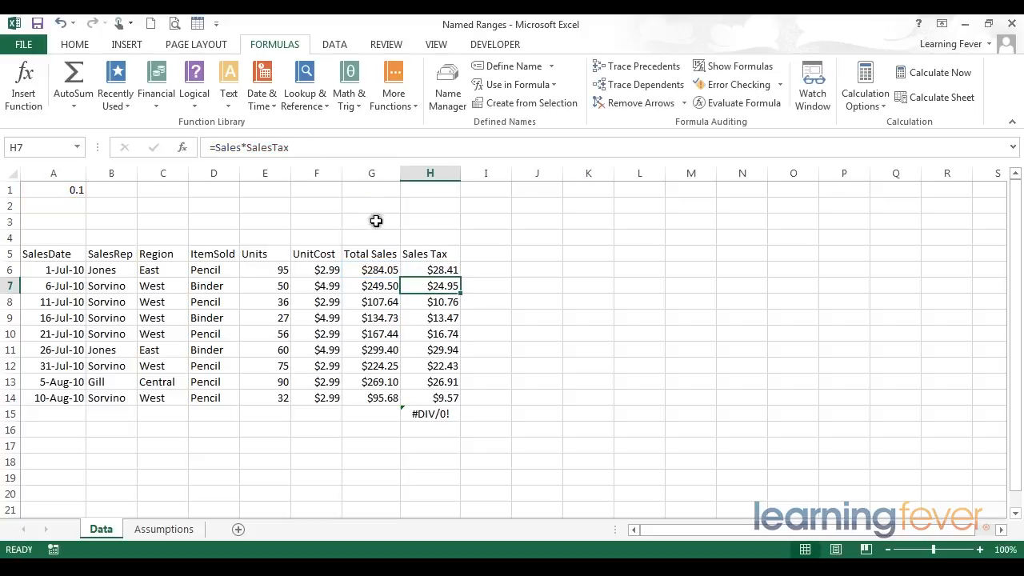
# Select the whole sales table, including its headers and the total row, as range A5:H15.
pyautogui.click(68, 48)
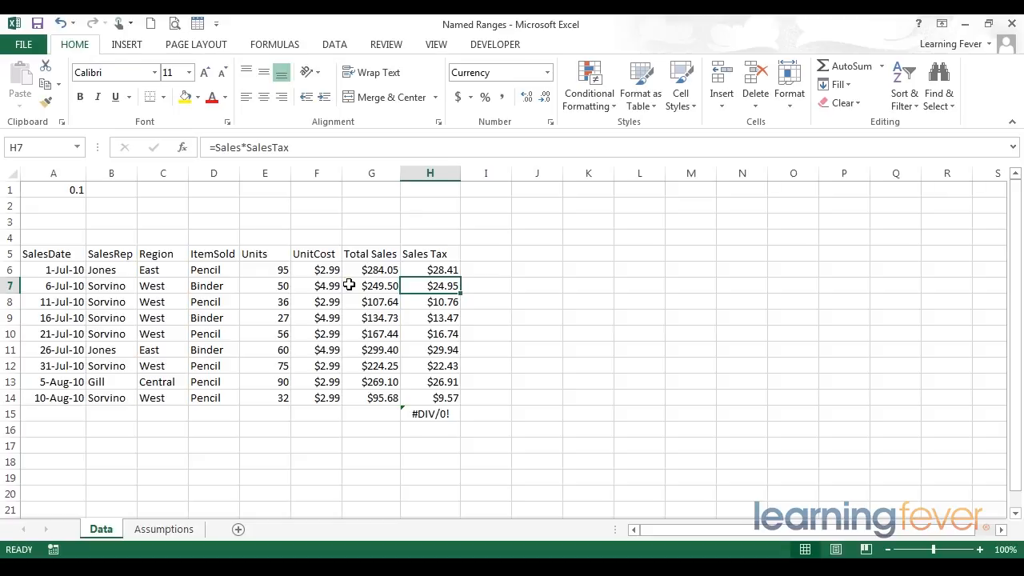
pyautogui.moveTo(441, 254); pyautogui.dragTo(39, 412)
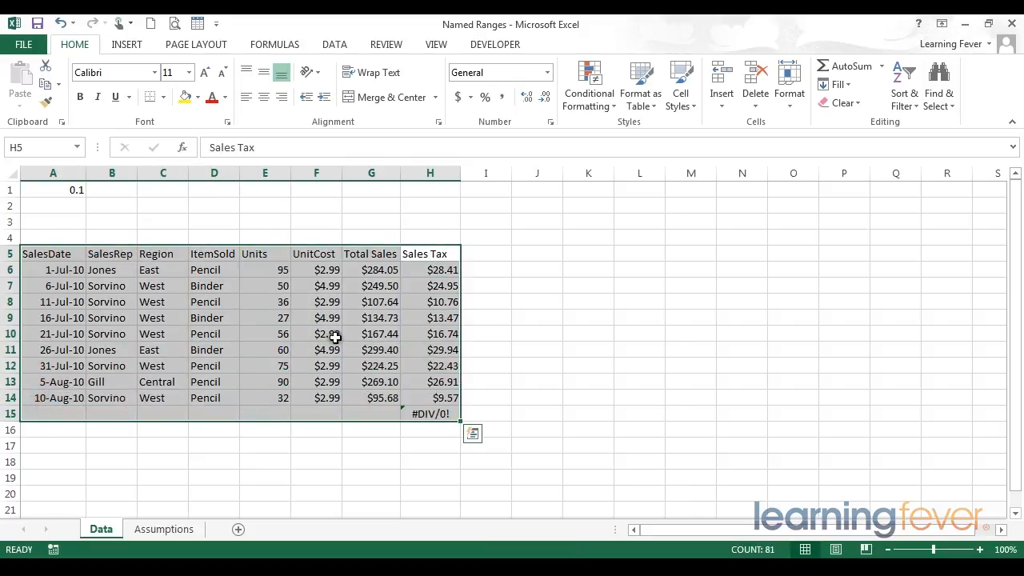